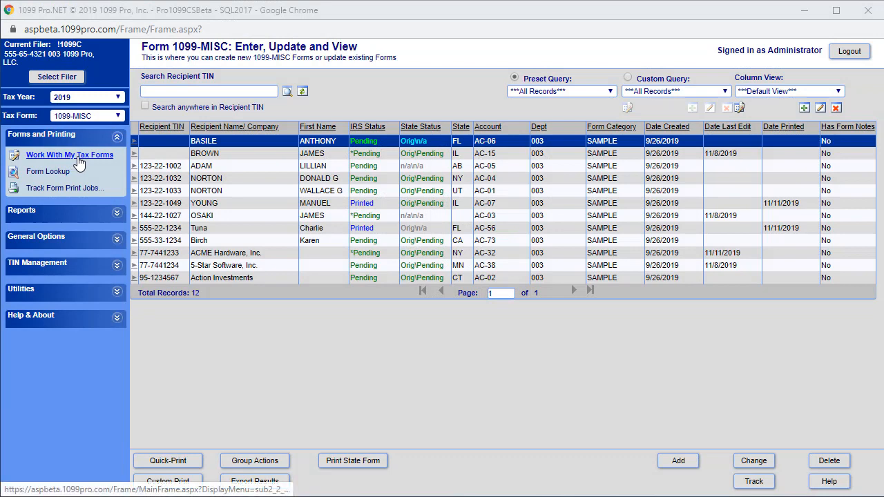
# Open the 1099-MISC tax forms list and switch the record filter to Custom Query
pyautogui.click(79, 162)
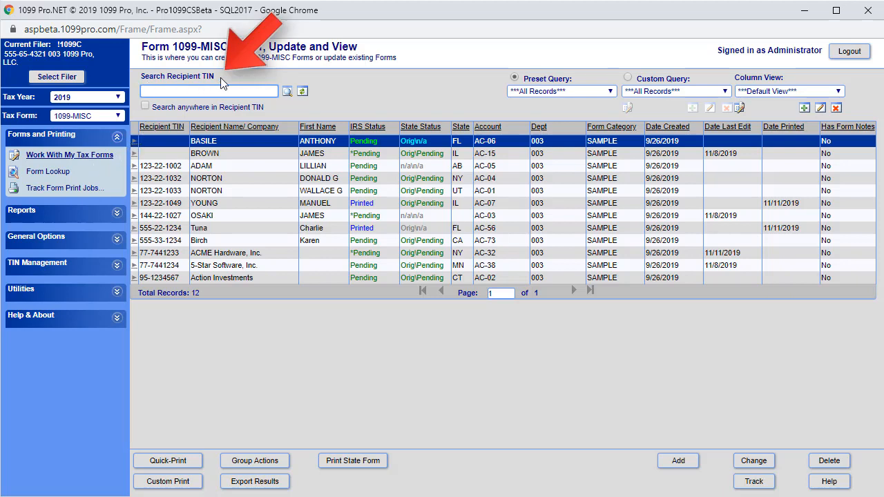
pyautogui.click(514, 78)
pyautogui.click(628, 78)
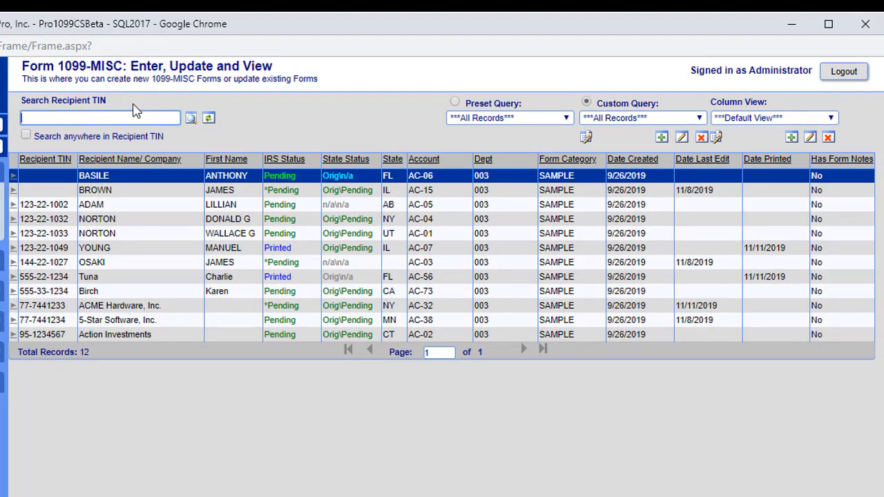
# Sort the forms by Recipient Name/Company in ascending order, reverse the order, and return it to ascending
pyautogui.click(159, 165)
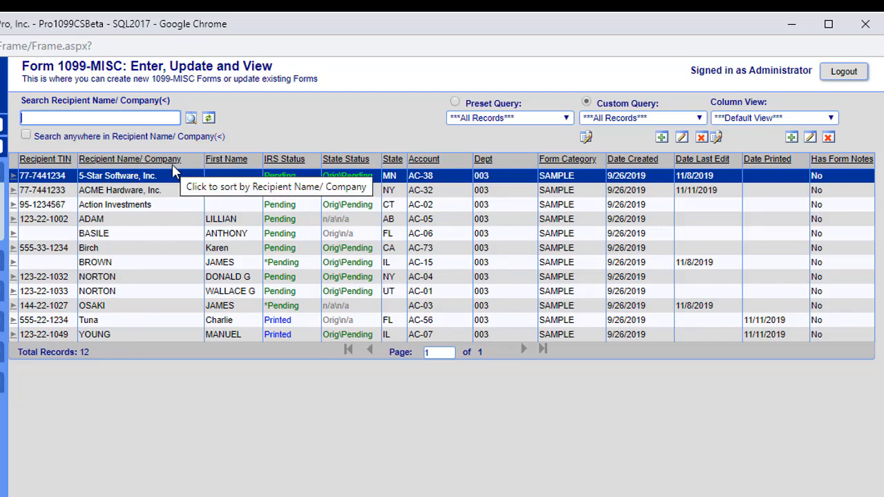
pyautogui.click(158, 160)
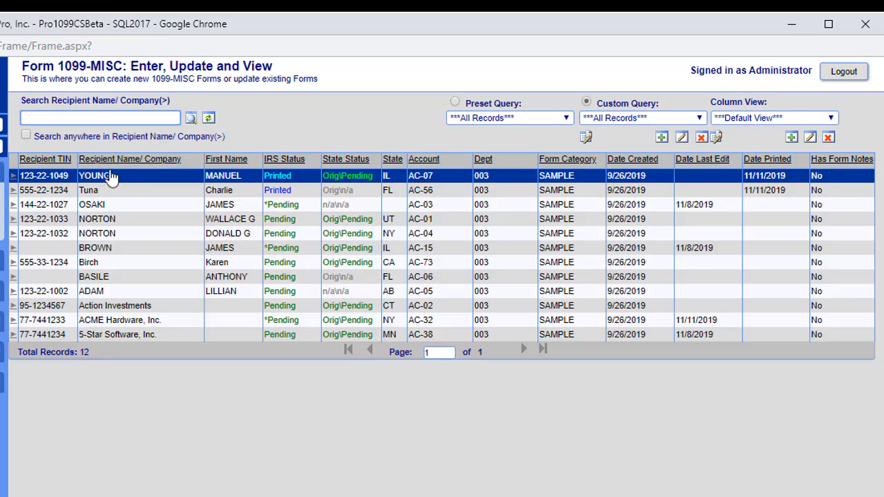
pyautogui.click(159, 161)
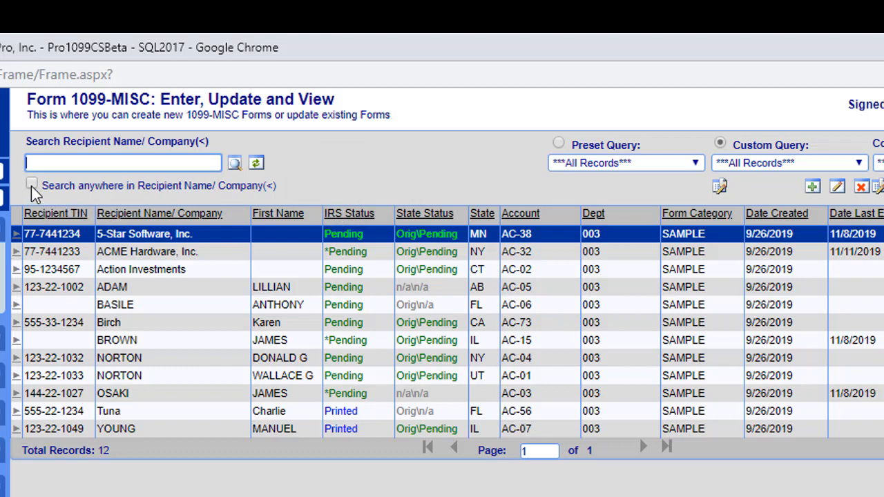
# Search for "Hardware" anywhere in the Recipient Name/Company values
pyautogui.write('Hardware')
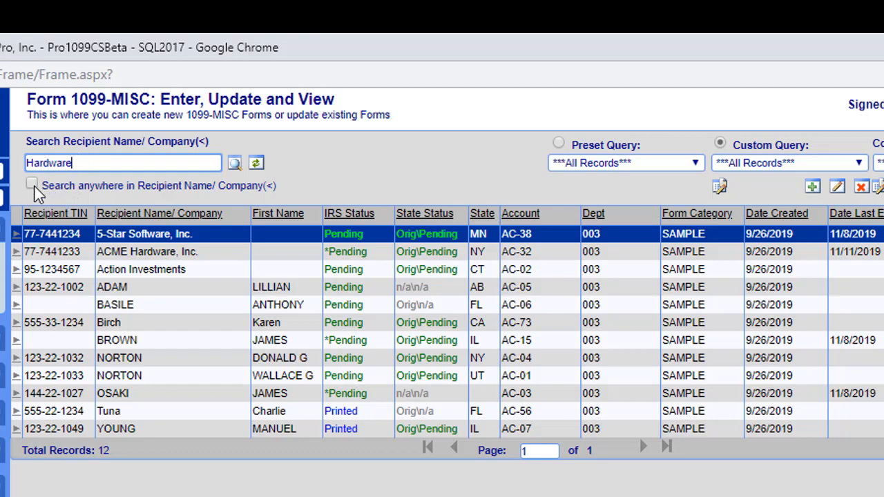
pyautogui.click(32, 185)
pyautogui.click(235, 163)
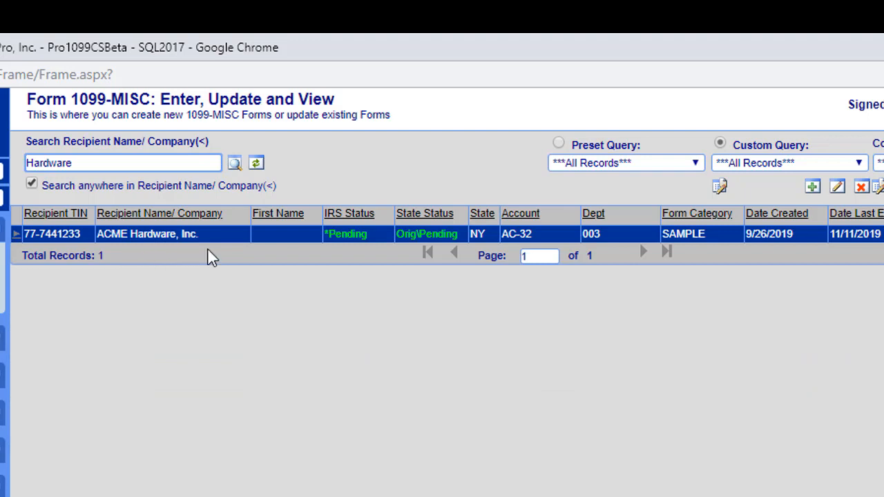
# Repeat the "Hardware" search without matching anywhere in the name, and clear the search to list all forms
pyautogui.click(32, 184)
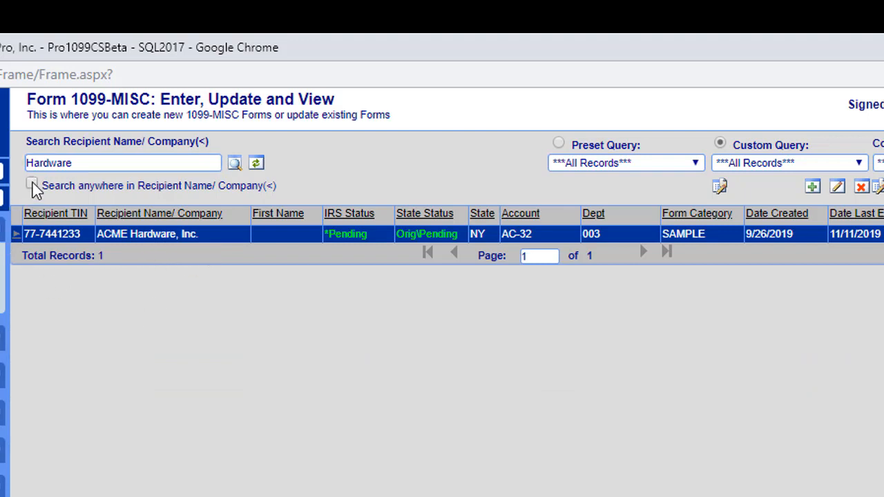
pyautogui.click(235, 164)
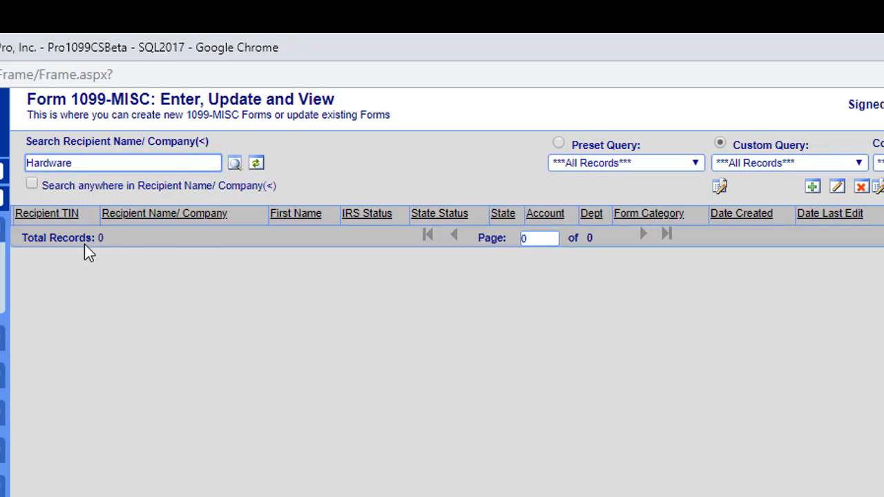
pyautogui.moveTo(118, 163); pyautogui.dragTo(4, 173)
pyautogui.press('BackSpace')
pyautogui.click(235, 164)
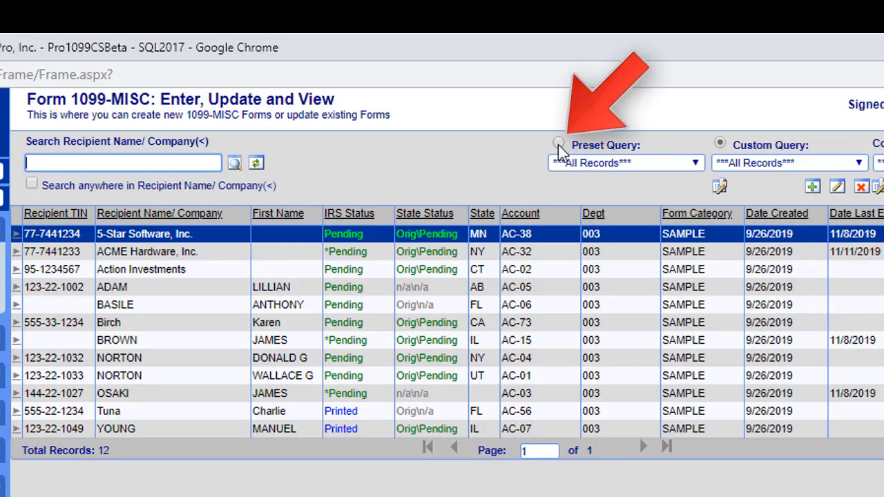
# Filter the forms with the Errors and Warnings Only preset query, and return to all records under Custom Query
pyautogui.click(559, 144)
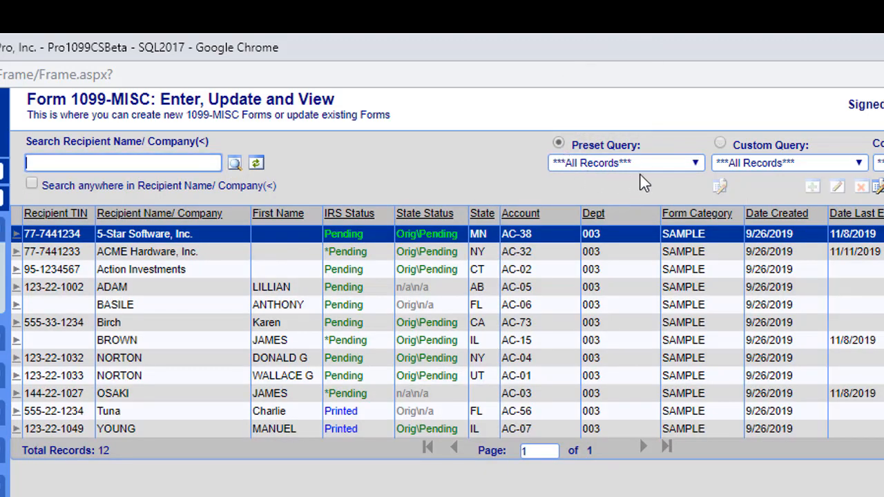
pyautogui.click(695, 163)
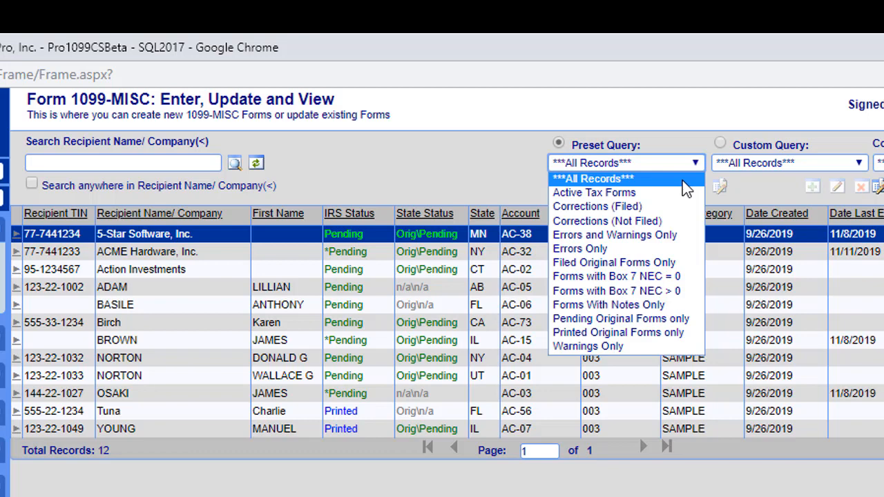
pyautogui.click(688, 239)
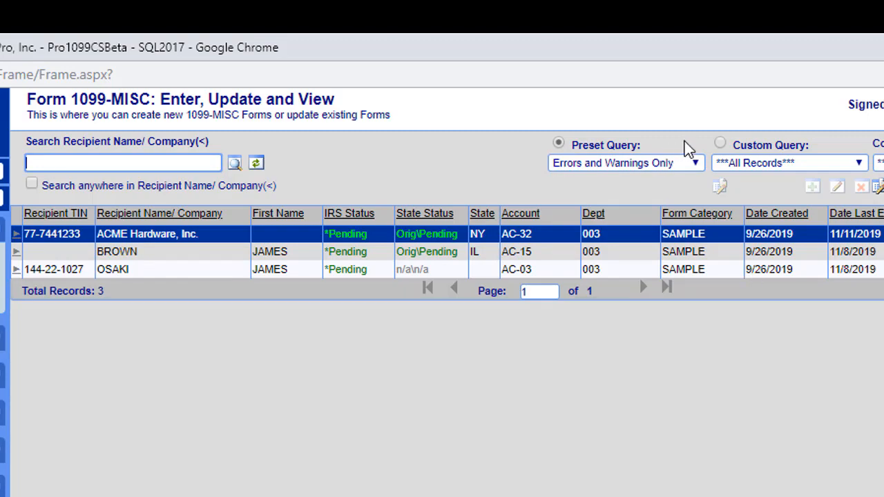
pyautogui.click(691, 164)
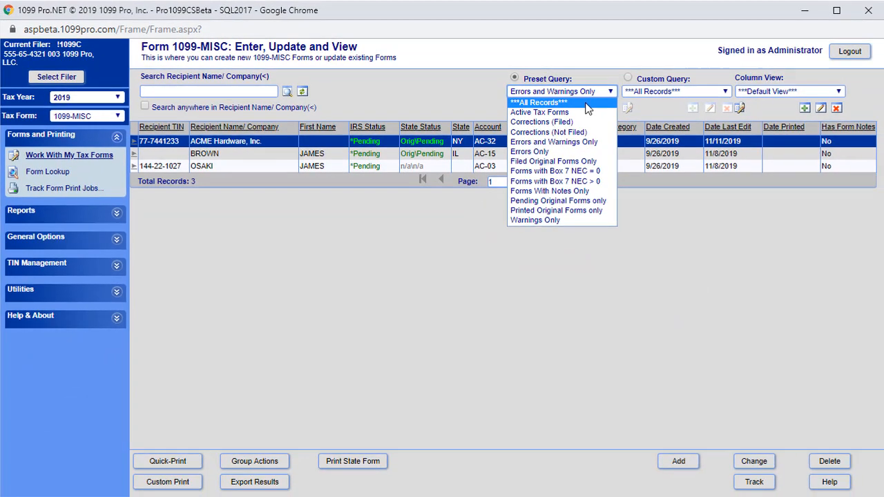
pyautogui.click(666, 182)
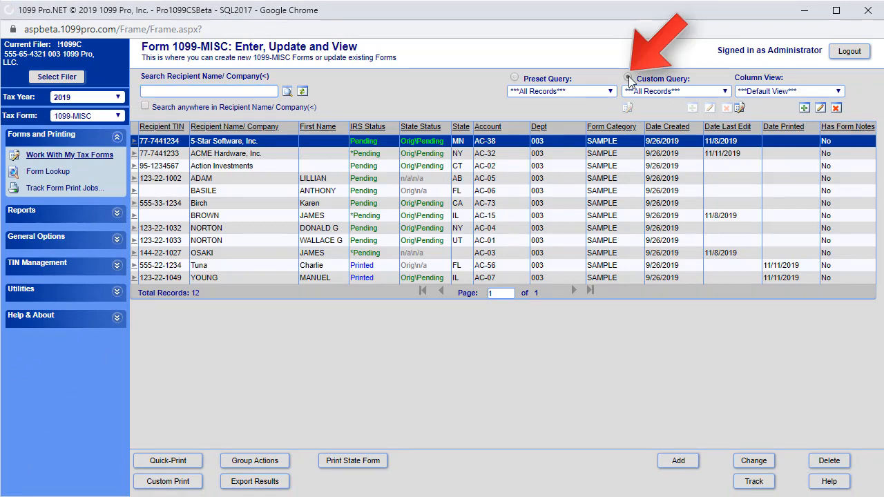
pyautogui.click(628, 78)
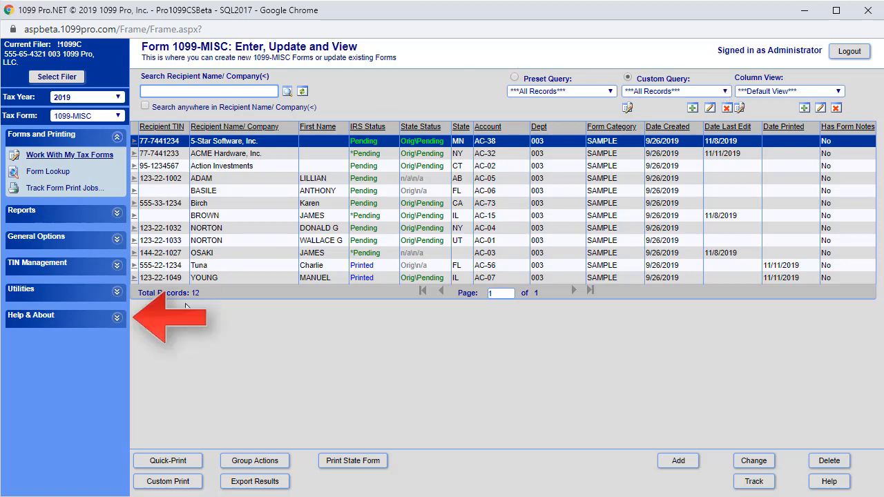
# Expand the Help & About section and show the forms list in the State Tax Withholding column view
pyautogui.click(117, 319)
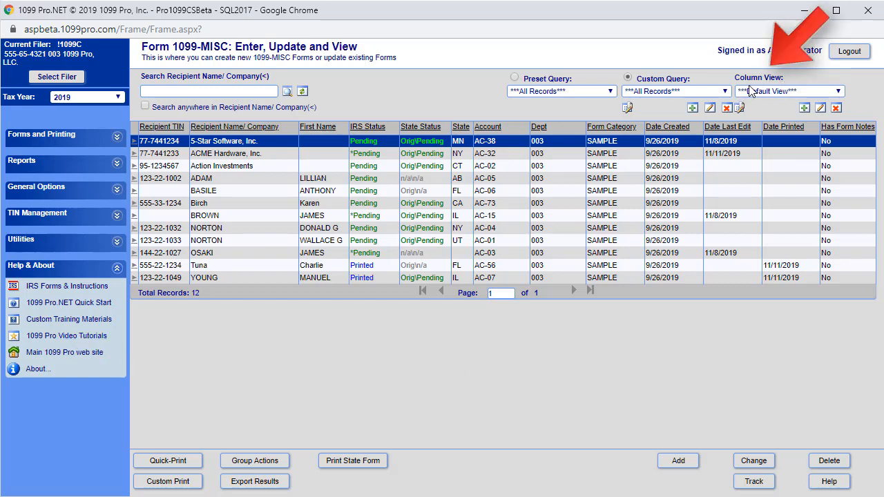
pyautogui.click(840, 91)
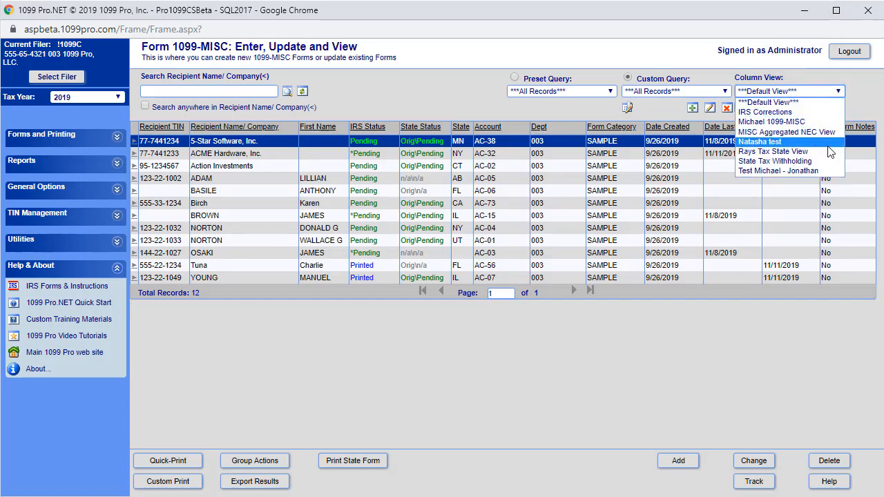
pyautogui.click(818, 168)
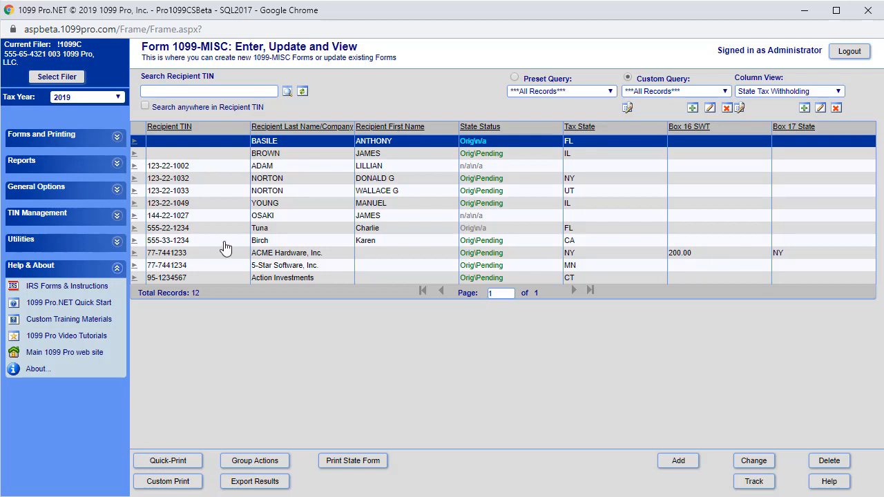
# Quick-print the second Florida recipient's 1099-MISC form on blank stock as the Combined For Recipient copy
pyautogui.click(272, 228)
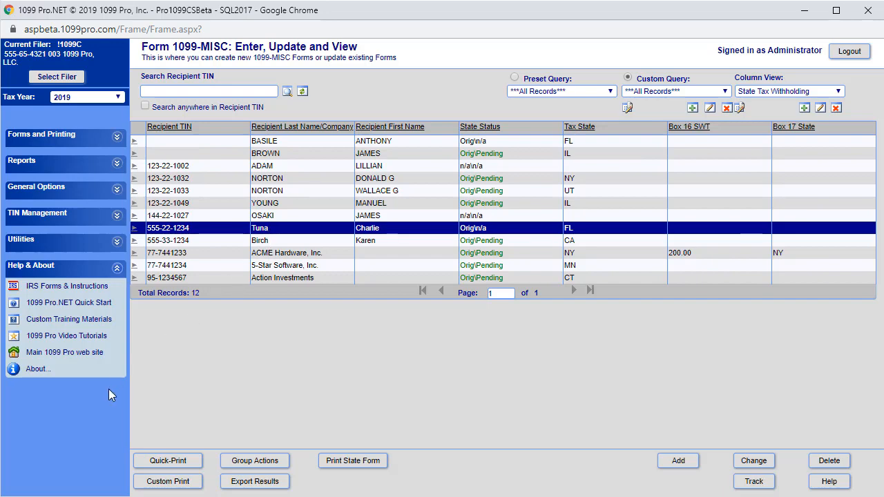
pyautogui.click(158, 461)
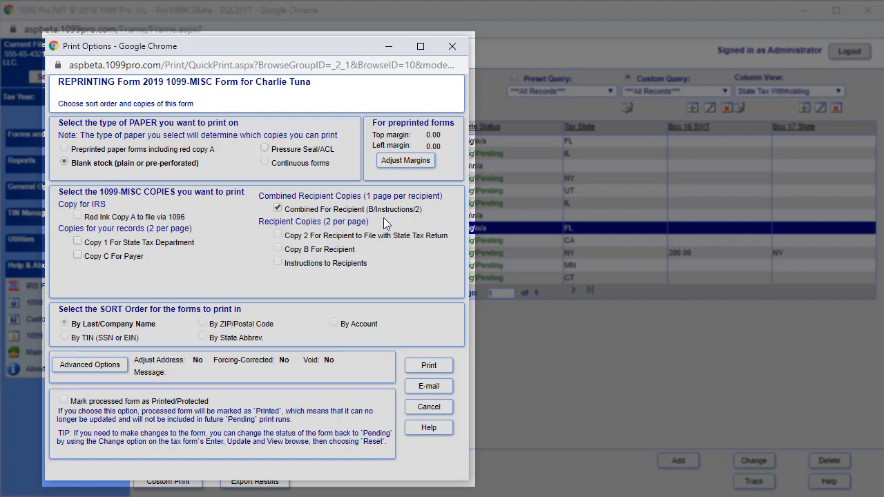
pyautogui.click(427, 367)
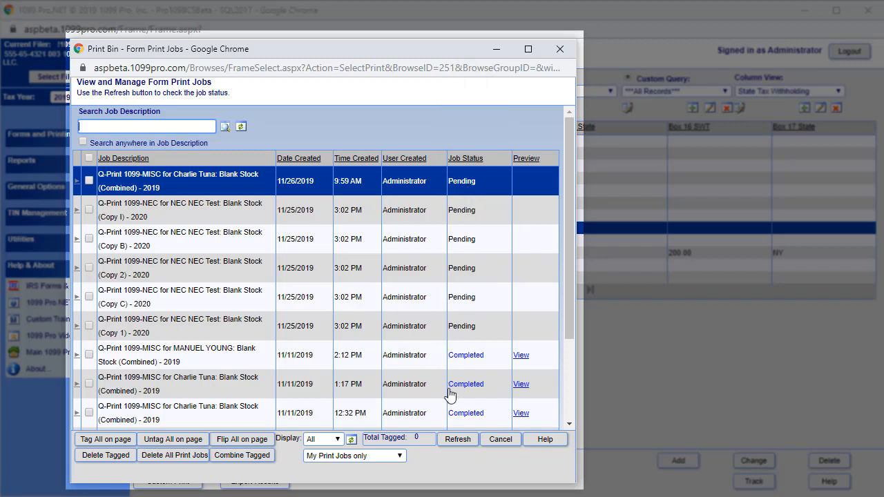
# Refresh the print job list, preview the newest 1099-MISC print job and close the preview
pyautogui.click(455, 439)
pyautogui.click(455, 439)
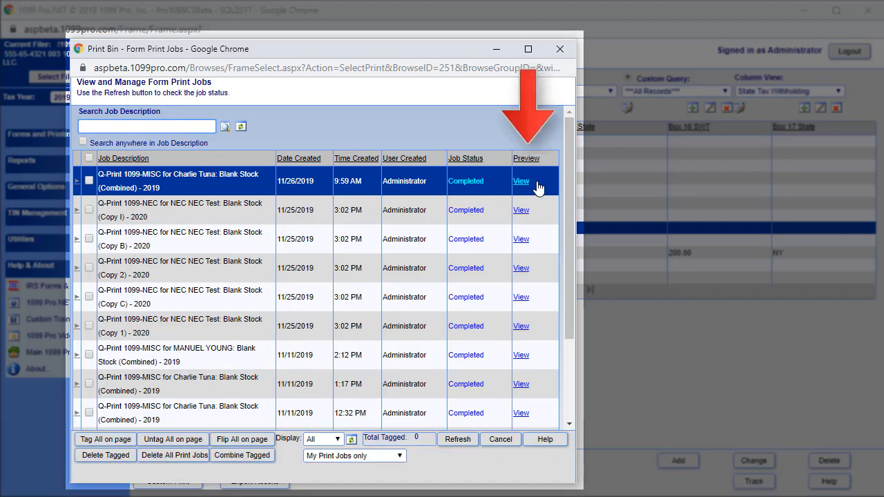
pyautogui.click(523, 185)
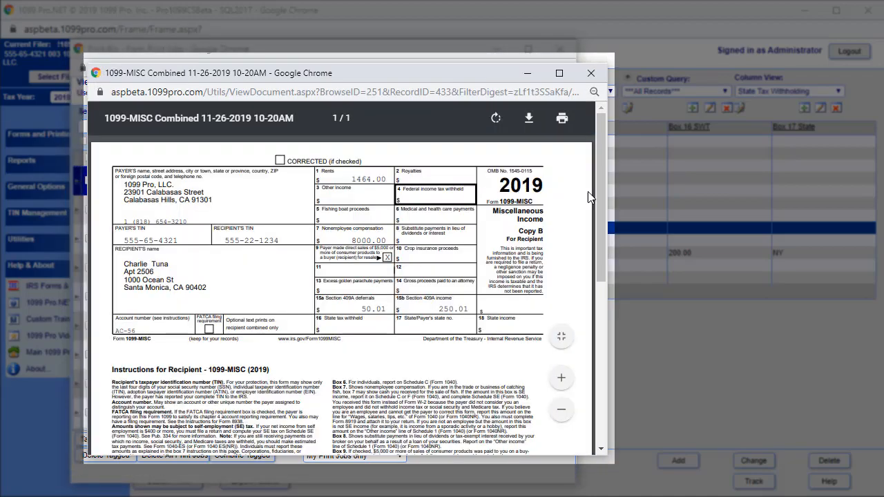
pyautogui.moveTo(602, 208)
pyautogui.mouseDown()
pyautogui.moveTo(600, 327)
pyautogui.moveTo(599, 190)
pyautogui.mouseUp()
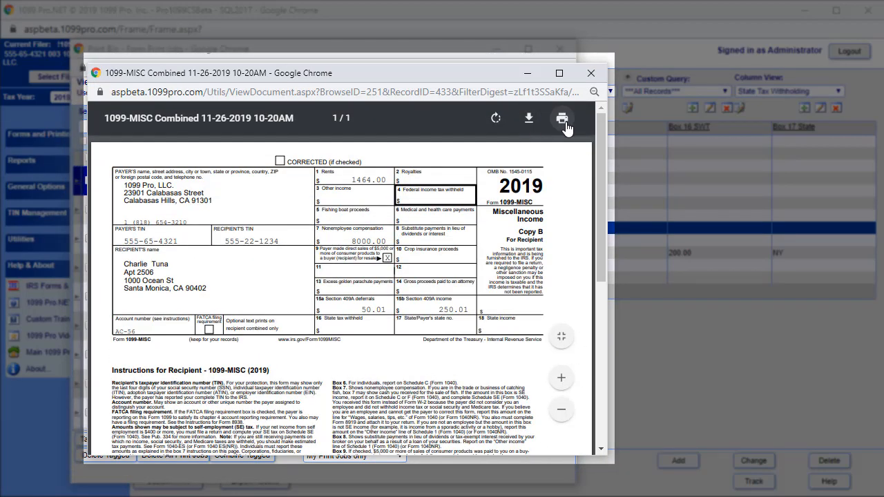
pyautogui.click(591, 73)
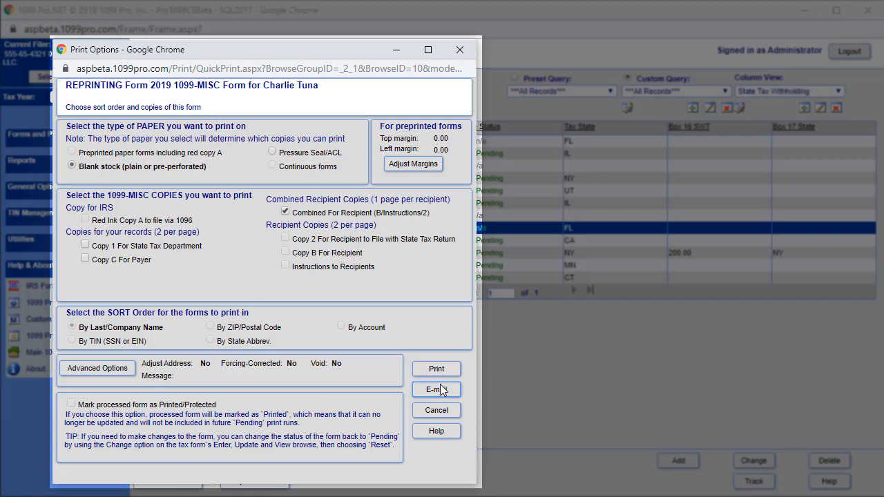
# Review the message and security options for e-mailing the recipient's form, and leave the print options without sending
pyautogui.click(441, 391)
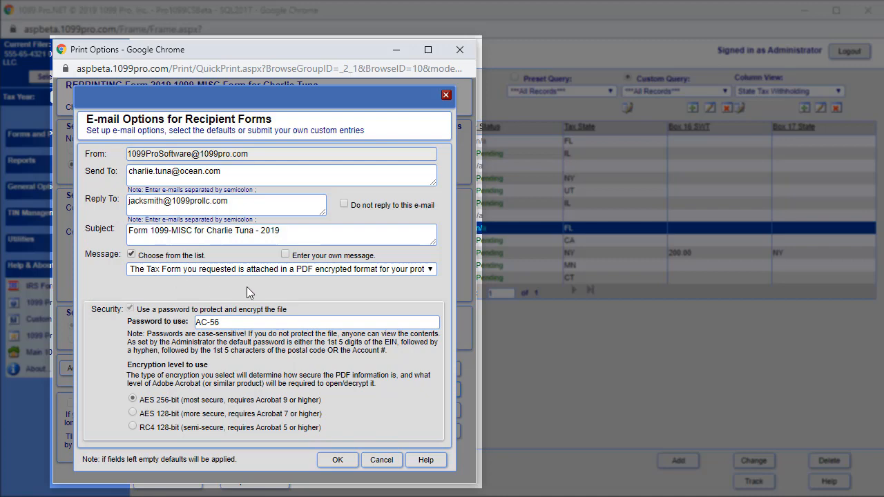
pyautogui.click(430, 271)
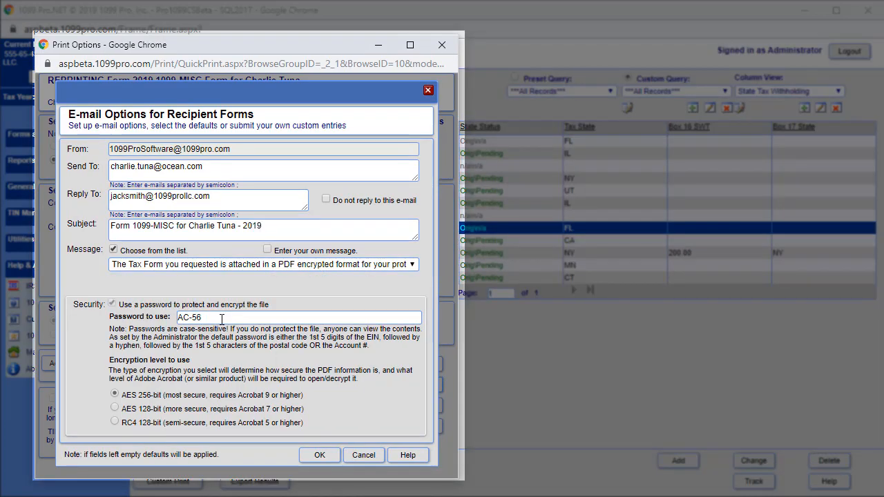
pyautogui.click(319, 458)
pyautogui.click(356, 457)
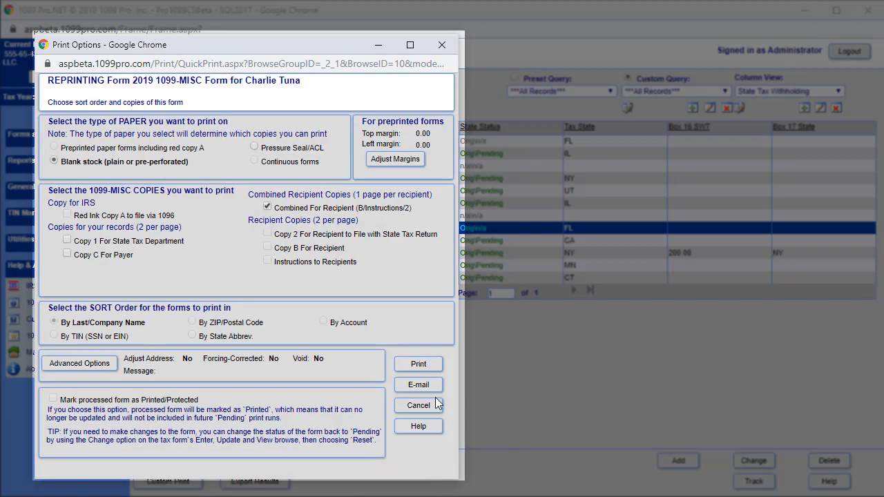
pyautogui.click(419, 406)
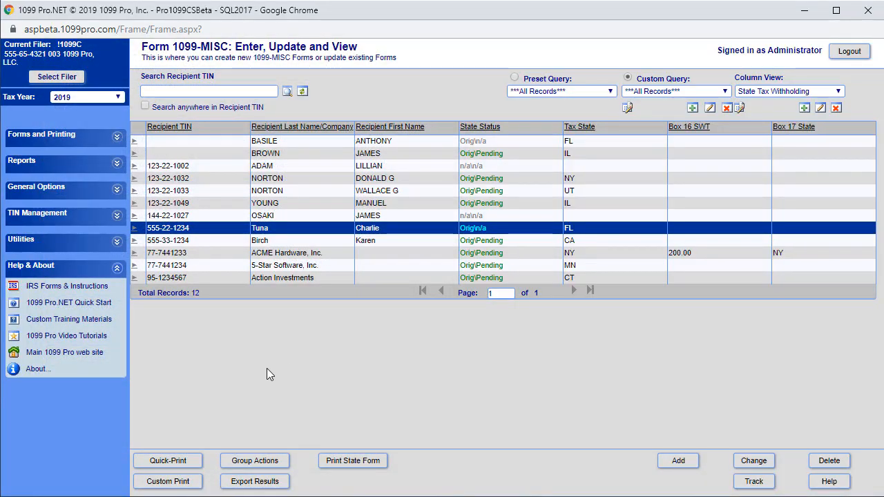
# Review the available custom statement formats and print options, and close them without printing
pyautogui.click(177, 484)
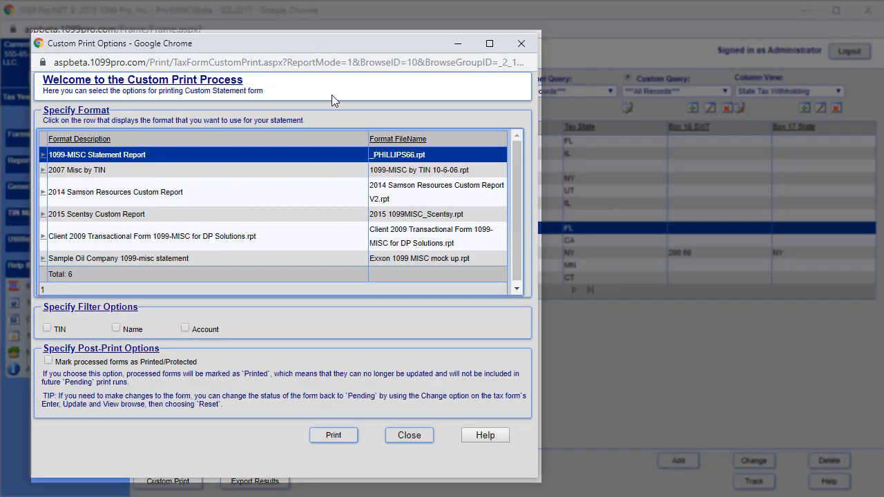
pyautogui.click(409, 435)
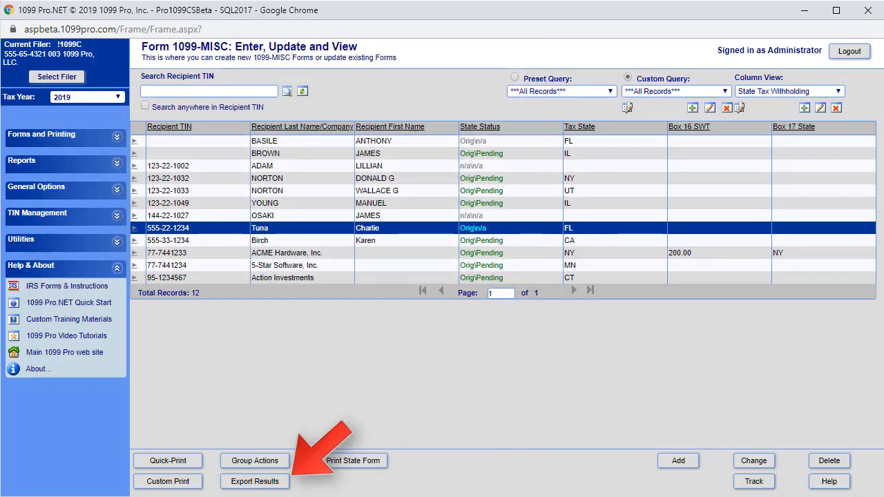
# Export the forms list to Excel 2007+ format, limiting the fields to those displayed in the current view
pyautogui.click(252, 482)
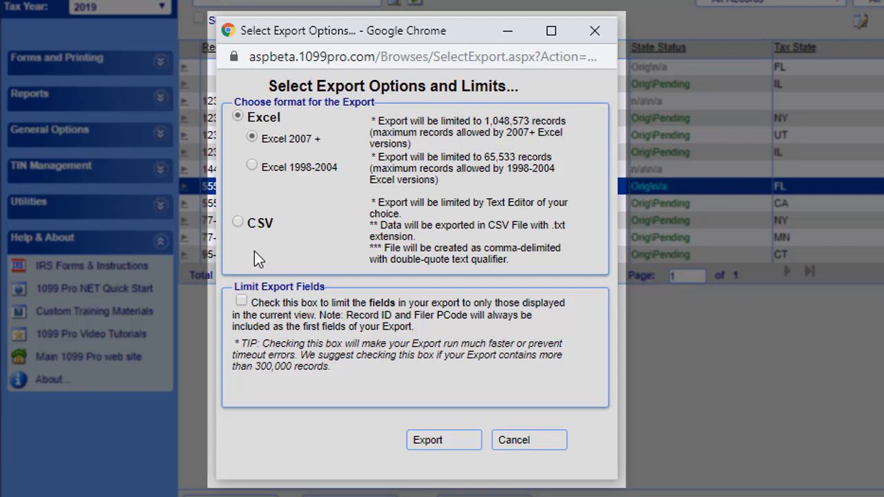
pyautogui.click(242, 302)
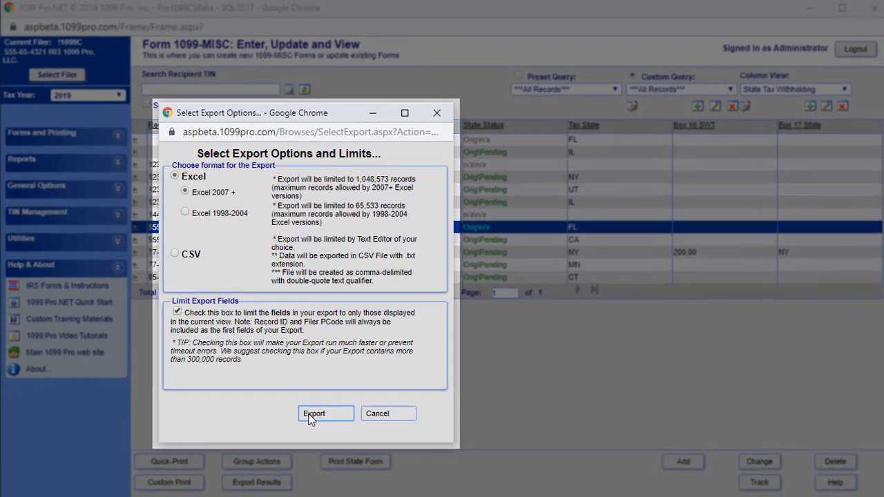
pyautogui.click(313, 414)
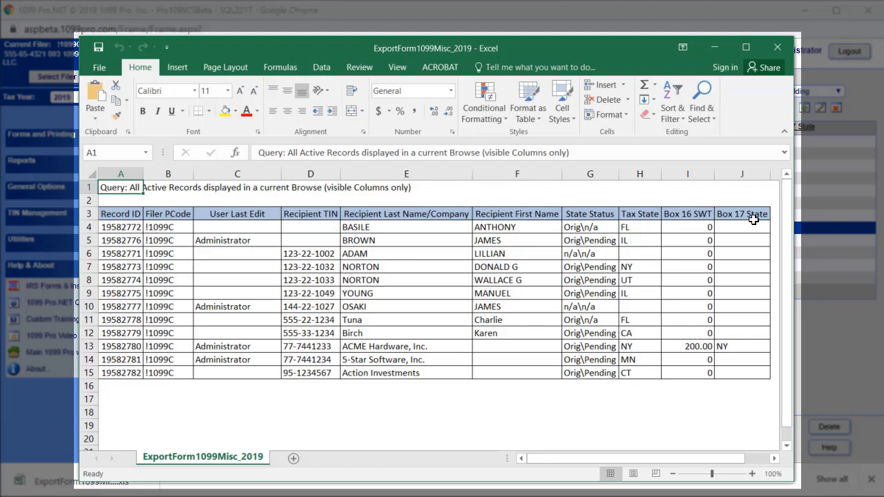
# Close the exported workbook, and review the group action options and the selected form's state filing history without making changes
pyautogui.click(778, 47)
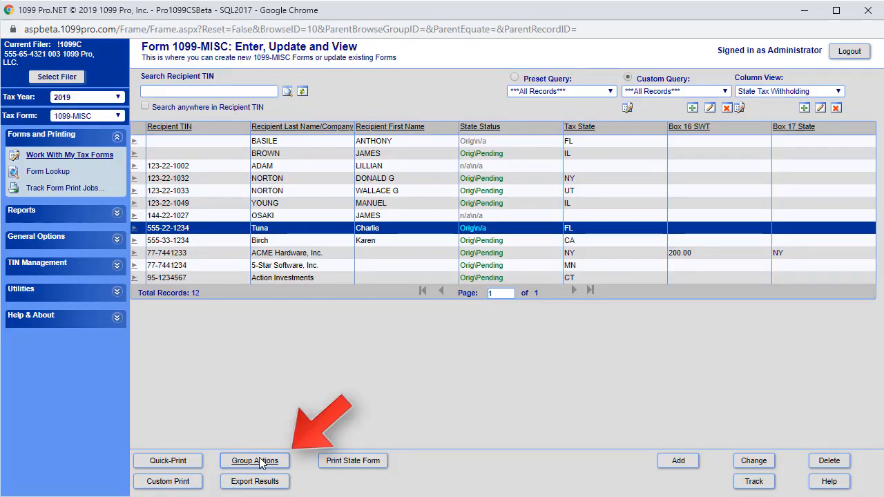
pyautogui.click(256, 461)
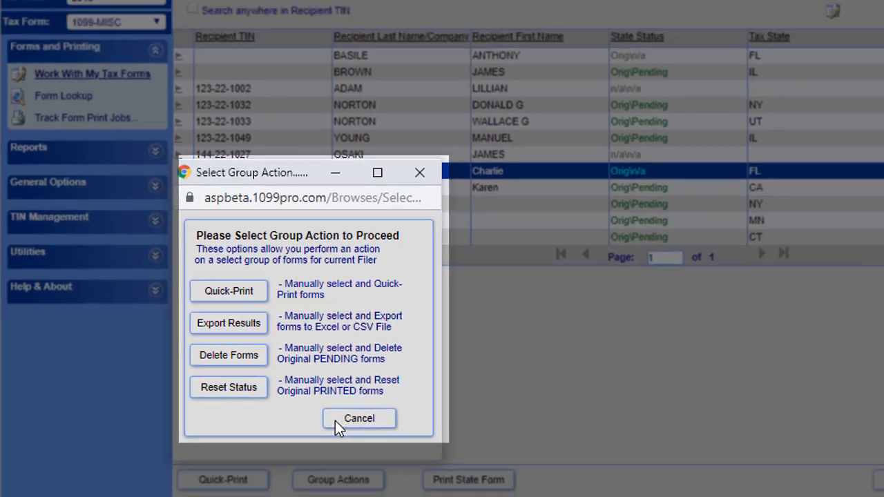
pyautogui.click(467, 430)
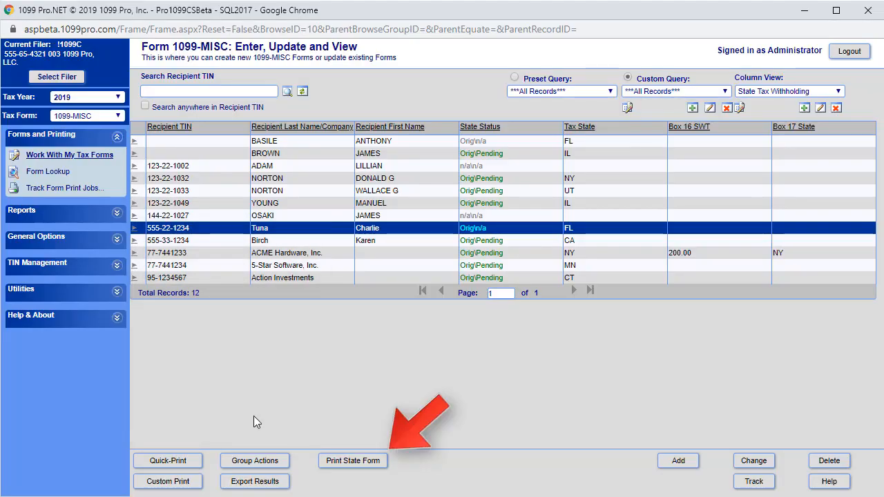
pyautogui.click(325, 467)
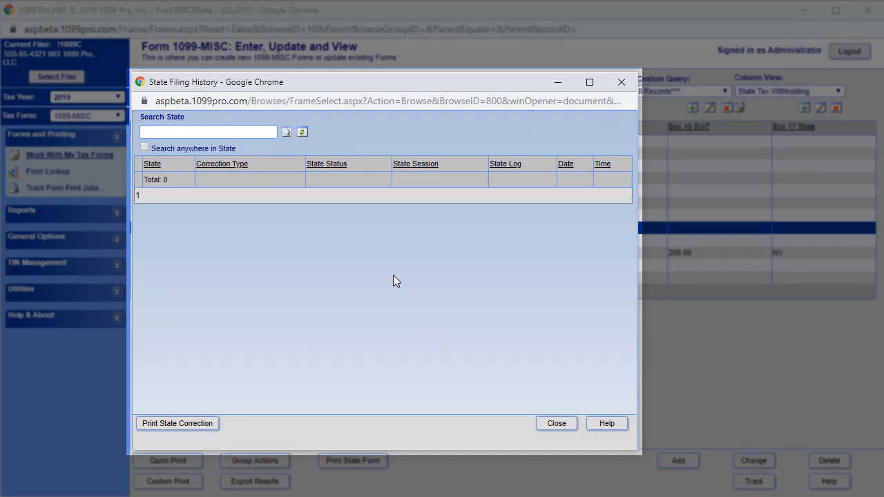
pyautogui.click(555, 423)
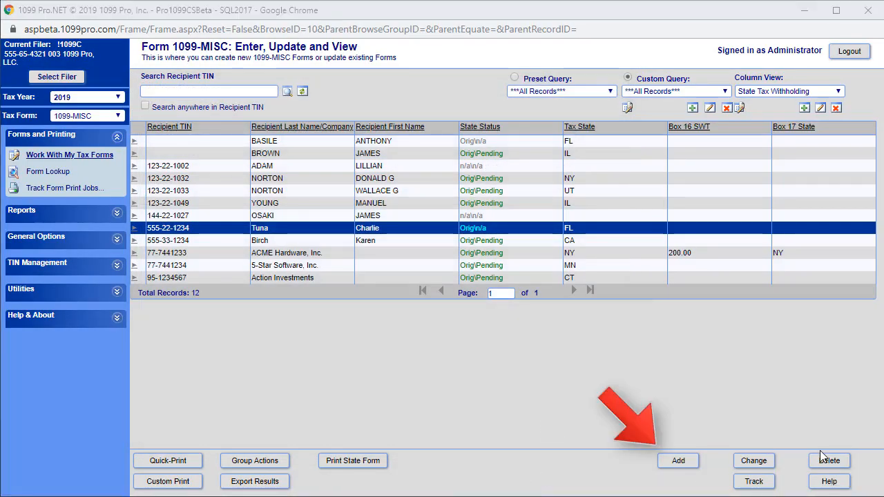
# Add a 2019 1099-MISC form and enter the recipient's identification number, first and last name, and full USA address
pyautogui.click(677, 468)
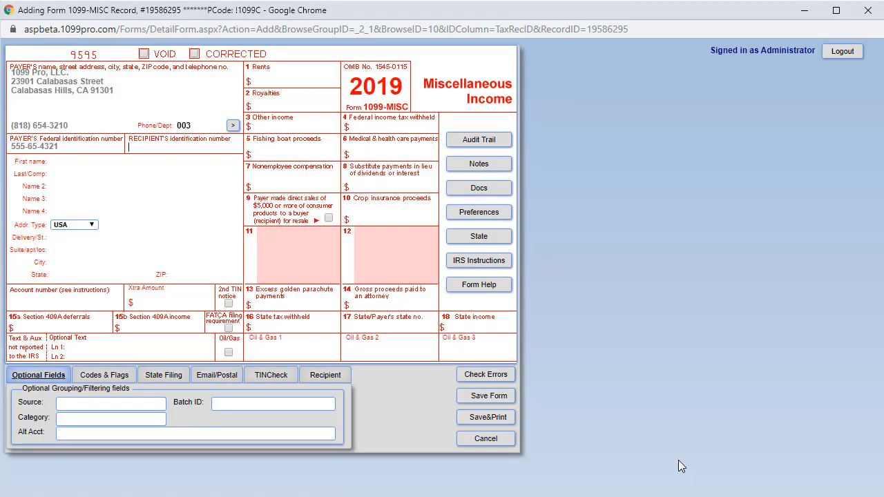
pyautogui.write('321654987')
pyautogui.click(62, 166)
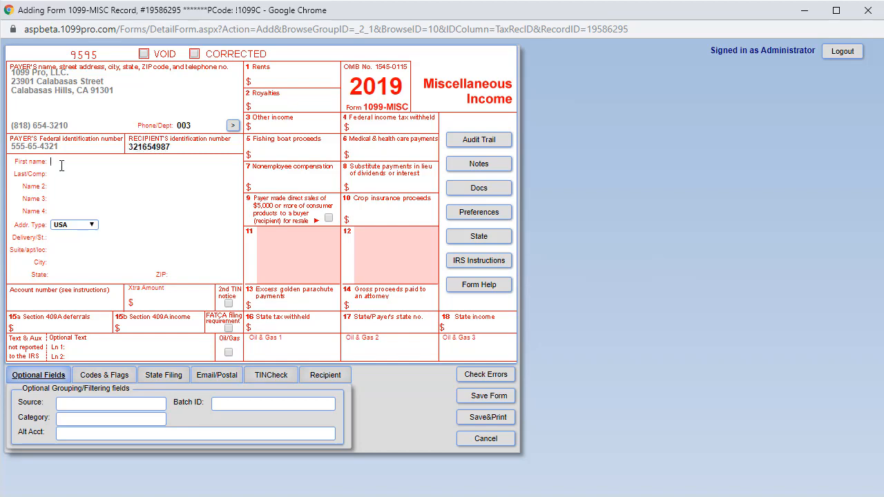
pyautogui.write('Allen')
pyautogui.click(67, 176)
pyautogui.write('Smith')
pyautogui.click(59, 242)
pyautogui.write('123 Main Street')
pyautogui.click(53, 260)
# Enter 100.00 as nonemployee compensation in box 7 and save the new form
pyautogui.click(323, 186)
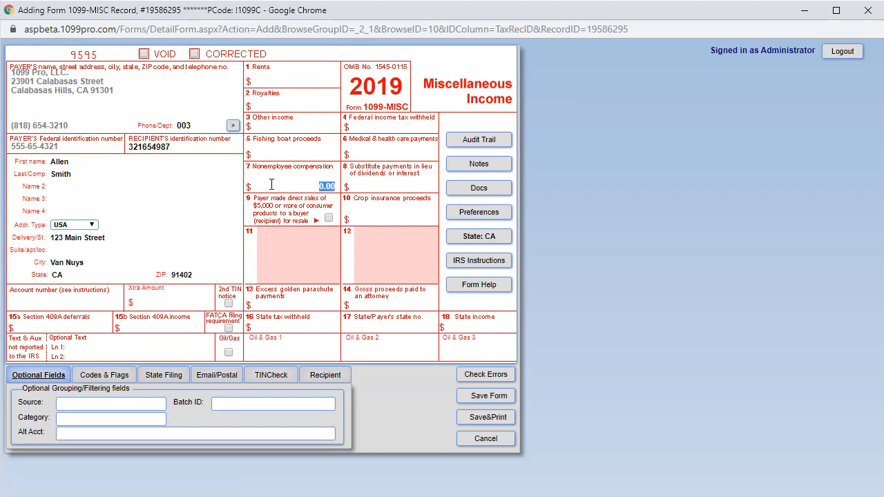
pyautogui.write('1000')
pyautogui.click(490, 395)
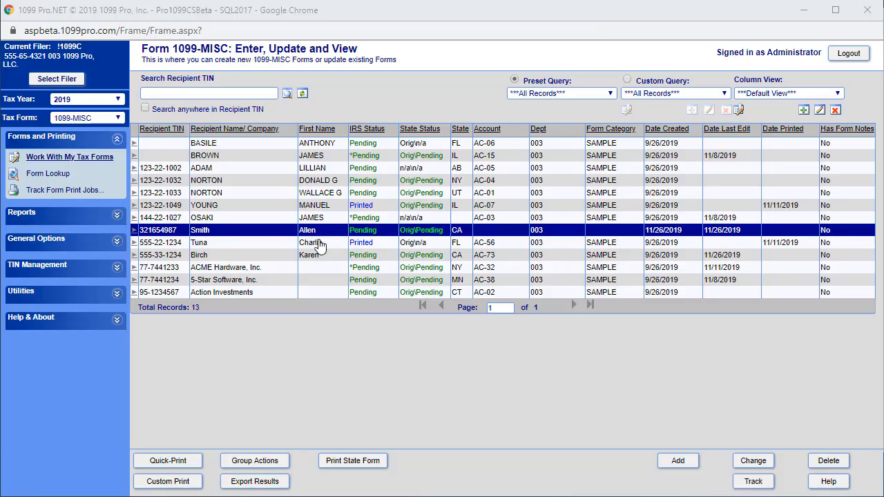
# Review the protected form options for the printed Florida form, view it as originally printed, and return to the forms list
pyautogui.click(359, 247)
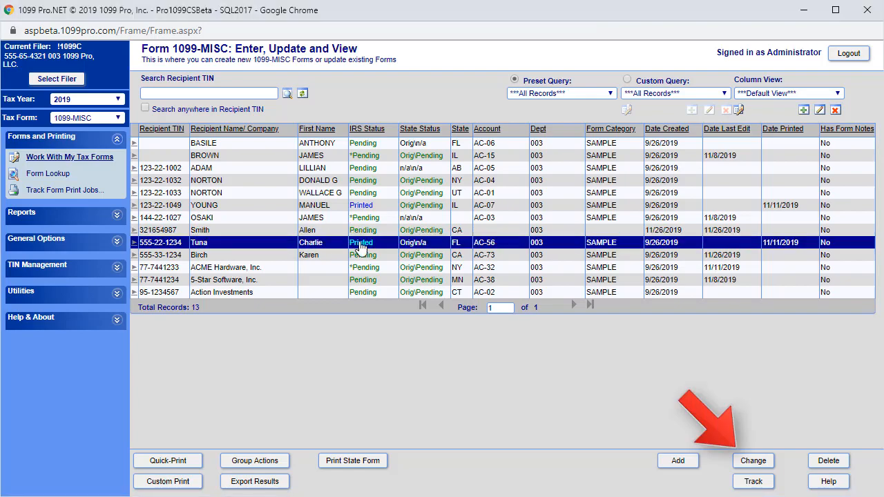
pyautogui.click(754, 461)
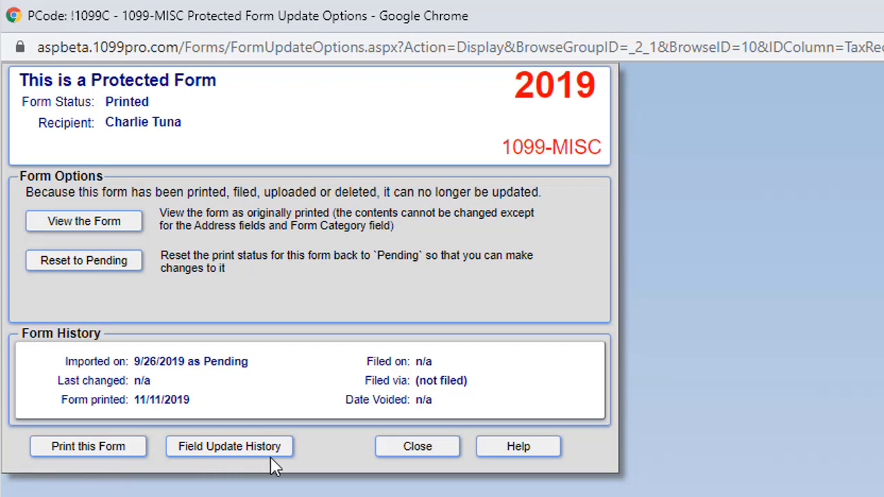
pyautogui.click(120, 221)
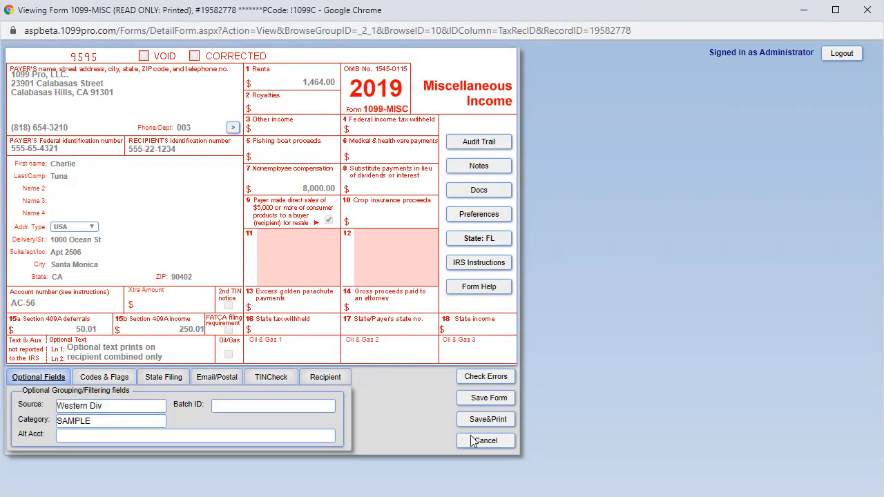
pyautogui.click(484, 443)
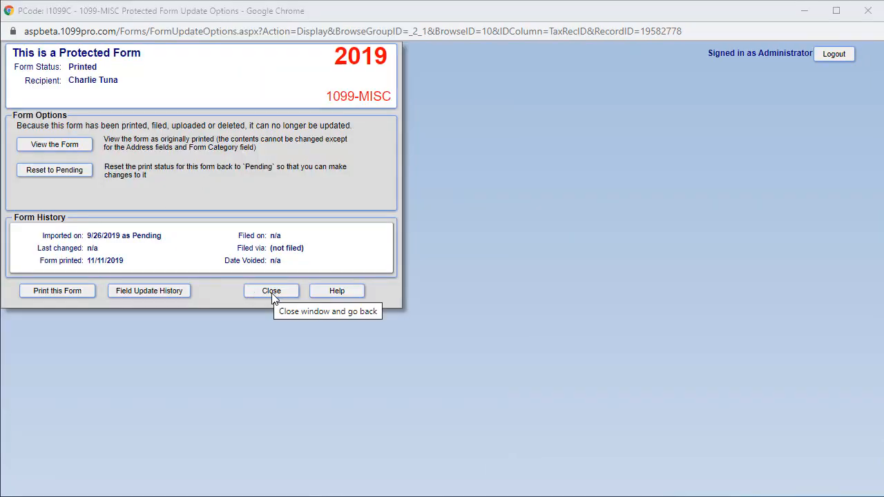
pyautogui.click(273, 295)
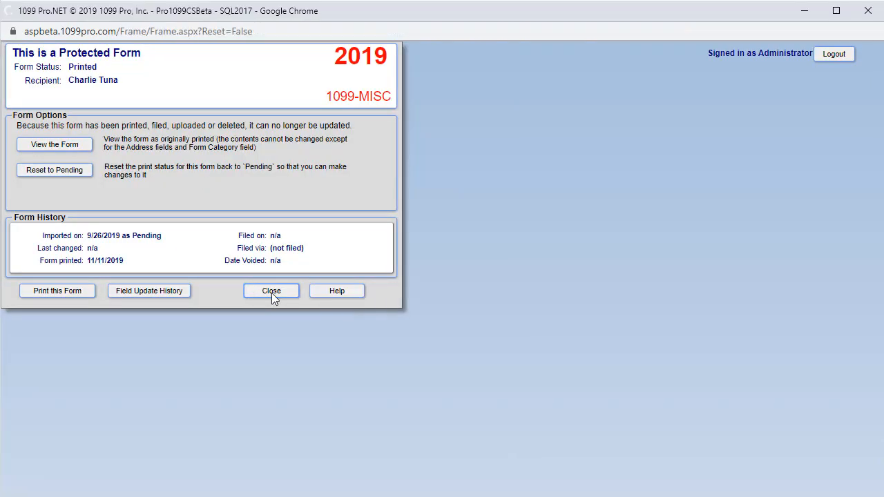
# Change the newly added pending form by inserting an extra zero in its nonemployee compensation amount, and save it
pyautogui.click(372, 234)
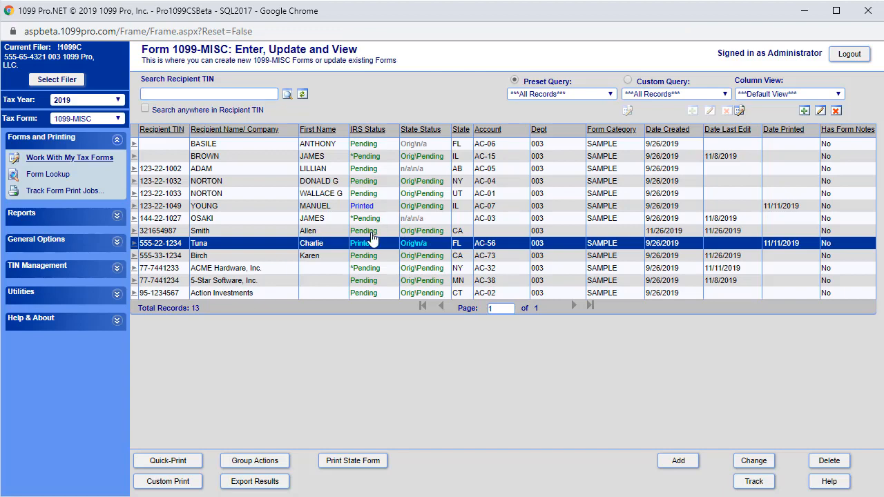
pyautogui.click(754, 462)
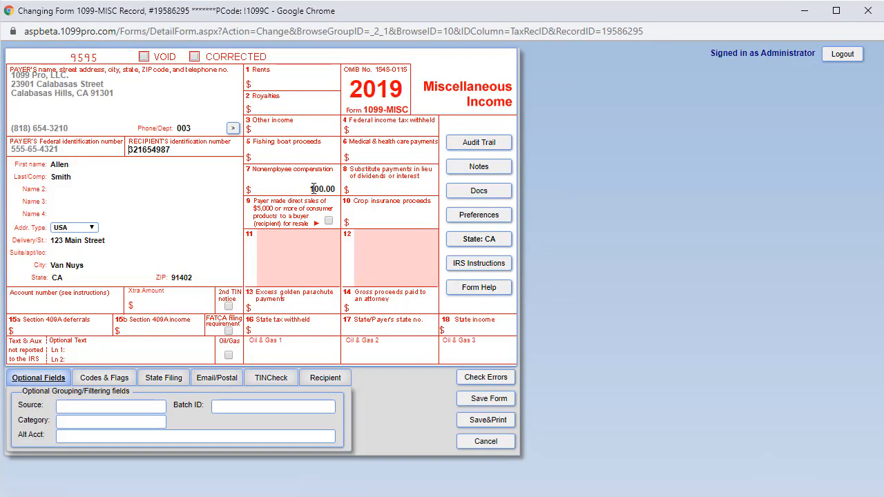
pyautogui.click(315, 189)
pyautogui.write('0')
pyautogui.click(499, 398)
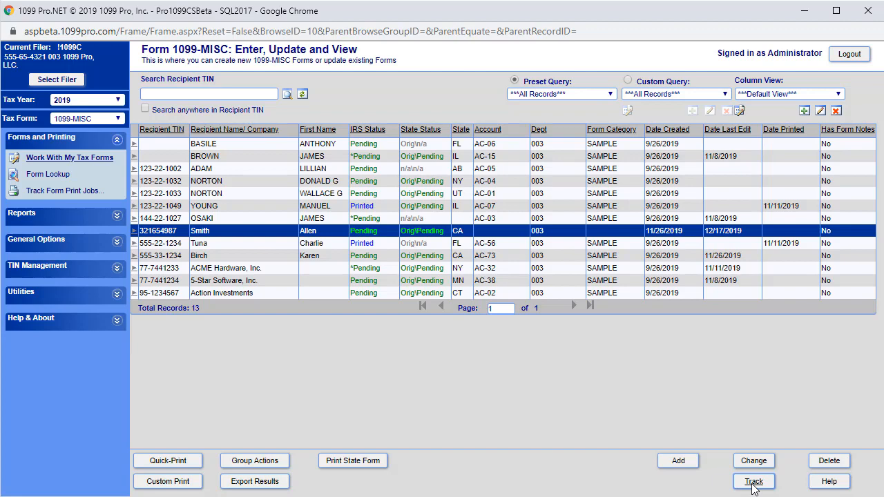
# Check the service bureau mailing tracking for the newly added form and close the tracking window
pyautogui.click(754, 481)
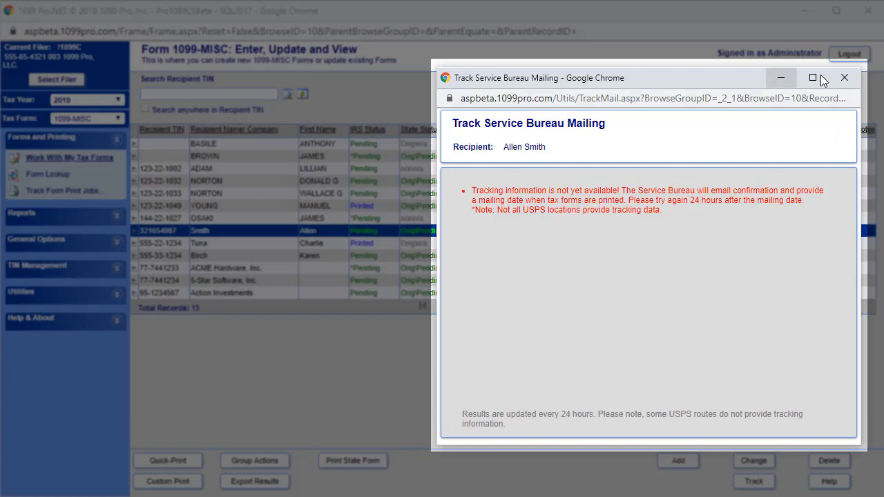
pyautogui.click(844, 79)
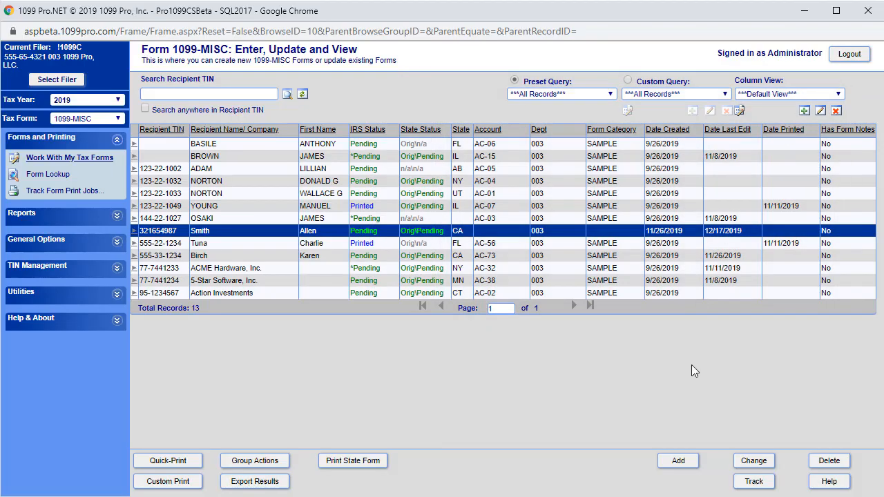
# Try to delete the printed Florida form, and close its protected form options
pyautogui.click(348, 243)
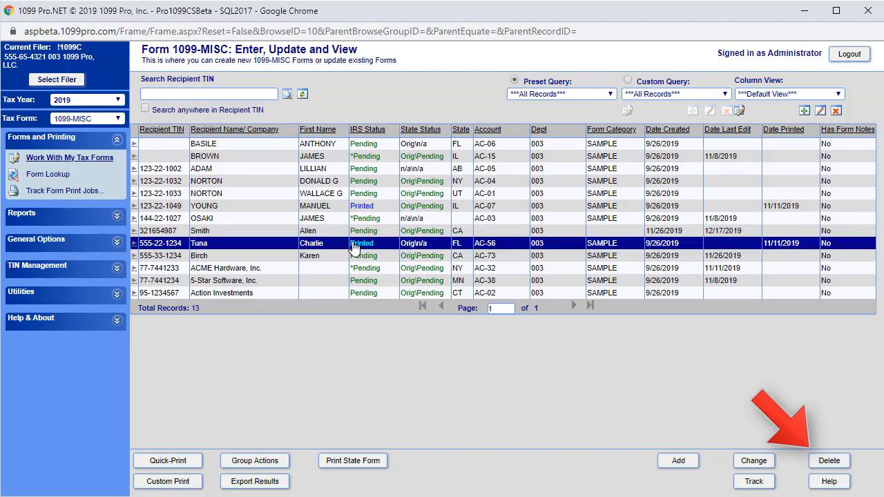
pyautogui.click(833, 461)
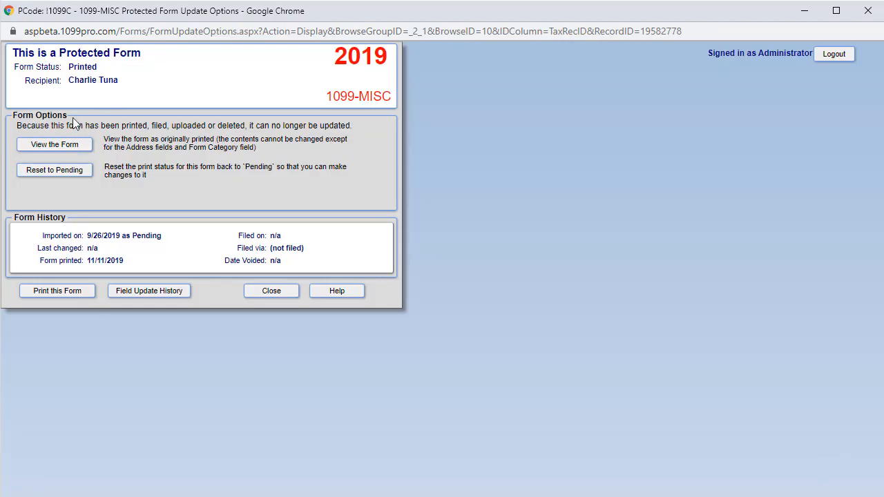
pyautogui.click(272, 291)
# Delete the pending 1099-MISC form for 5-Star Software, Inc
pyautogui.click(366, 281)
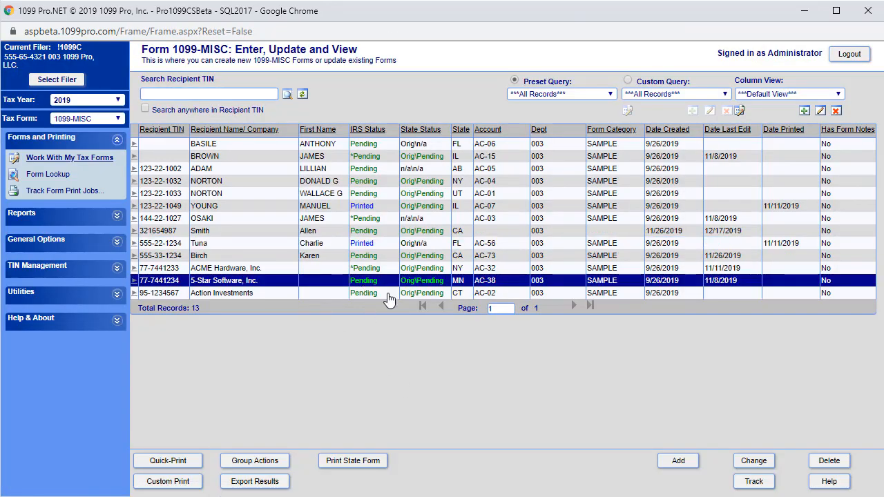
pyautogui.click(829, 462)
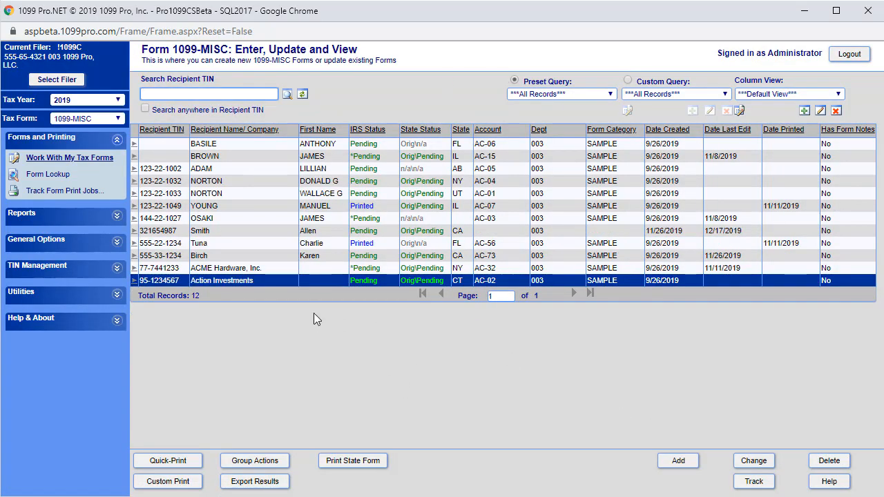